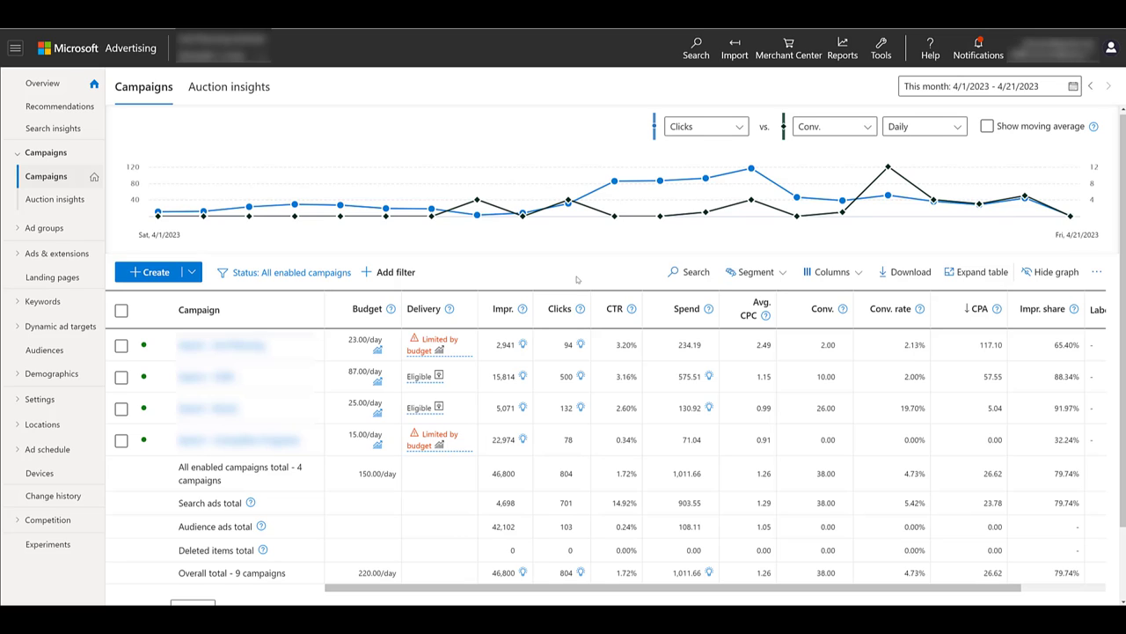
Segment the campaign performance table by network and view each campaign's breakdown.
click(764, 275)
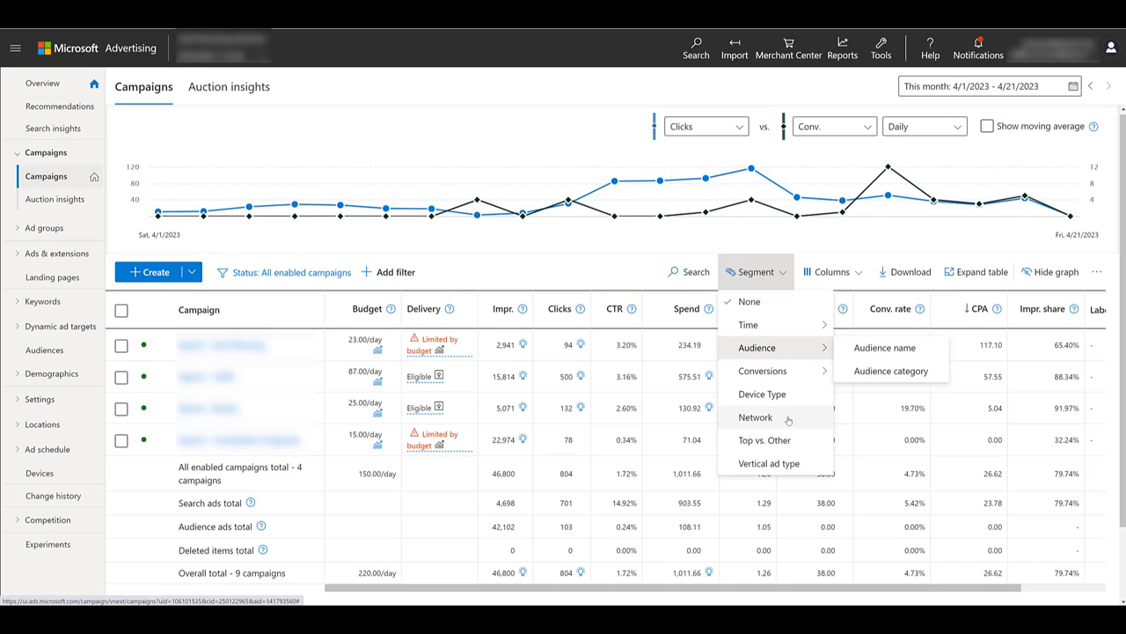
click(755, 417)
scroll(782, 415, down, 3)
scroll(782, 415, up, 1)
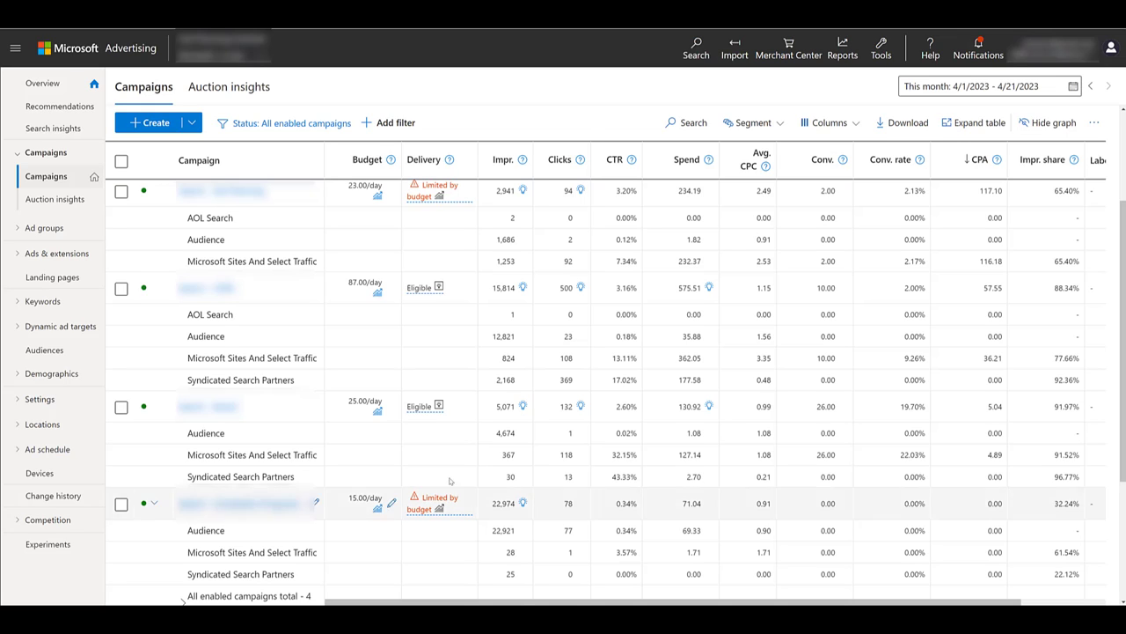
Open the settings of the first ad group in the 15.00/day campaign and examine its ad distribution options.
click(237, 504)
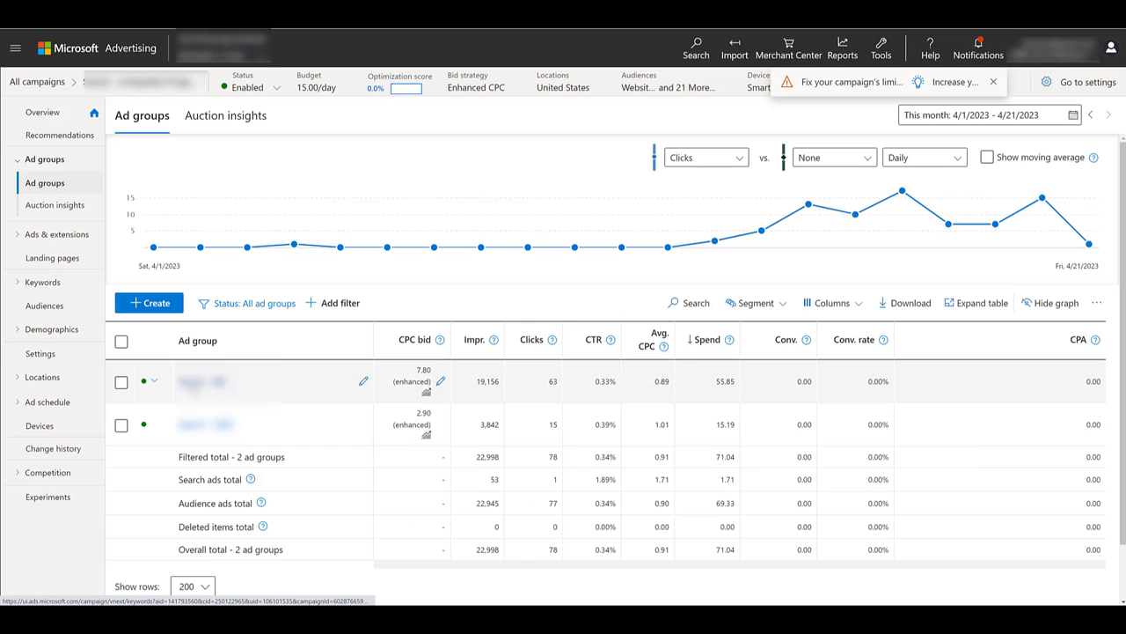
click(202, 381)
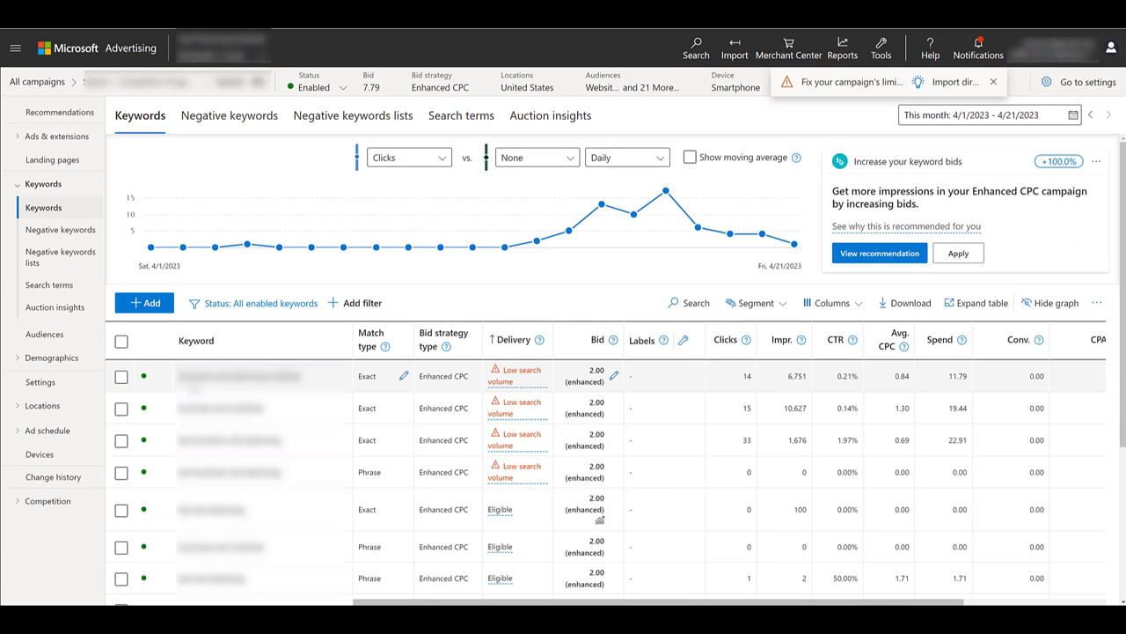
click(69, 388)
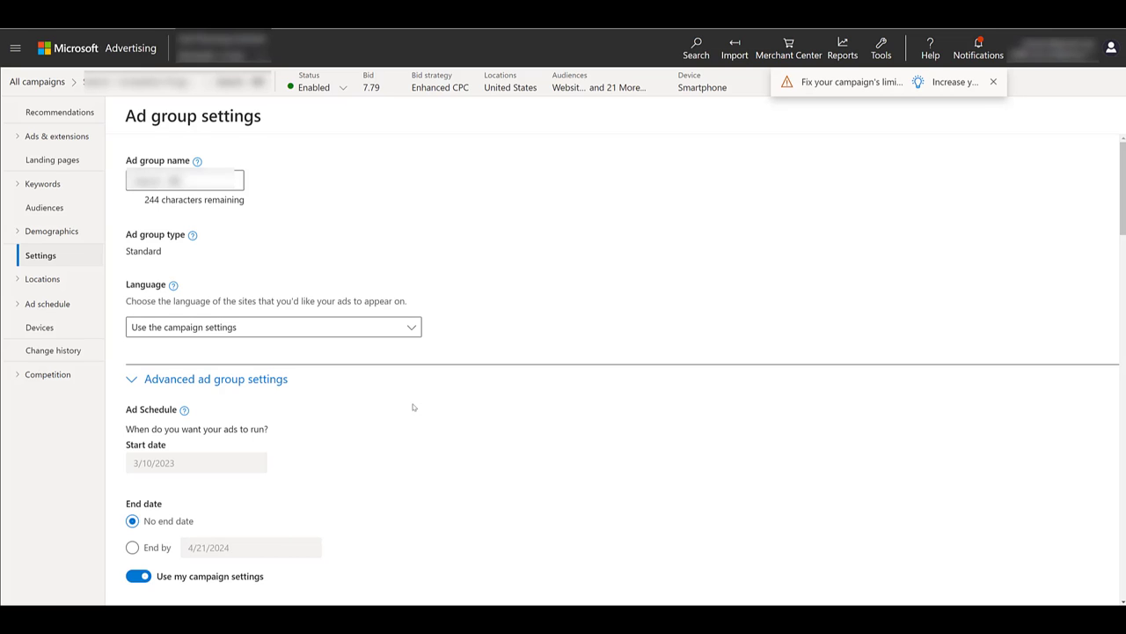
scroll(375, 402, down, 2)
scroll(375, 404, down, 7)
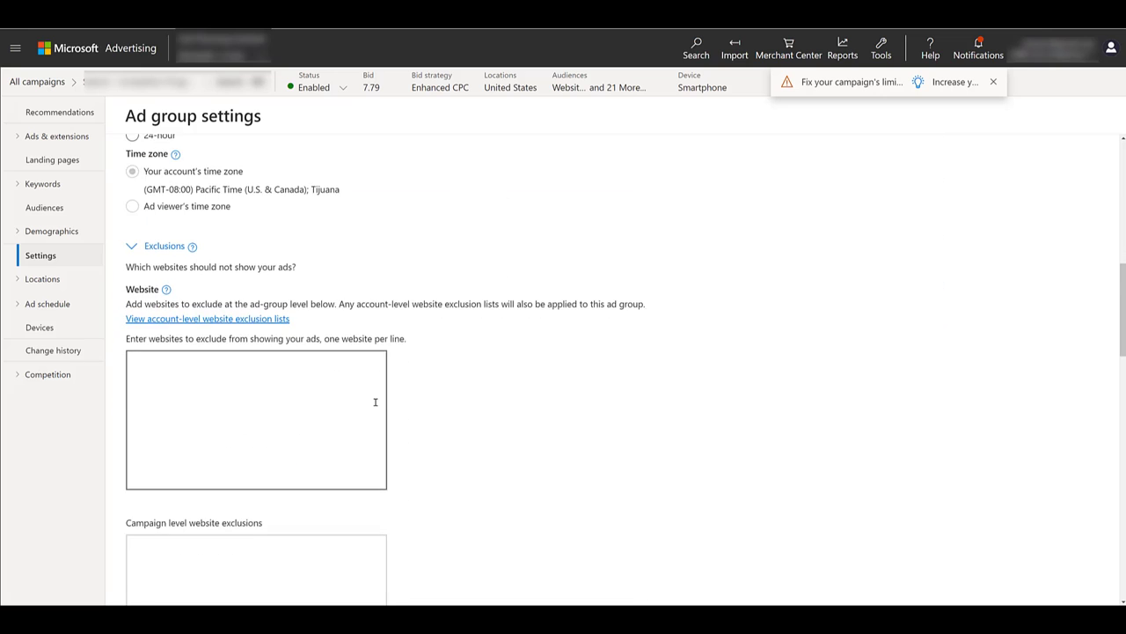
scroll(375, 402, down, 5)
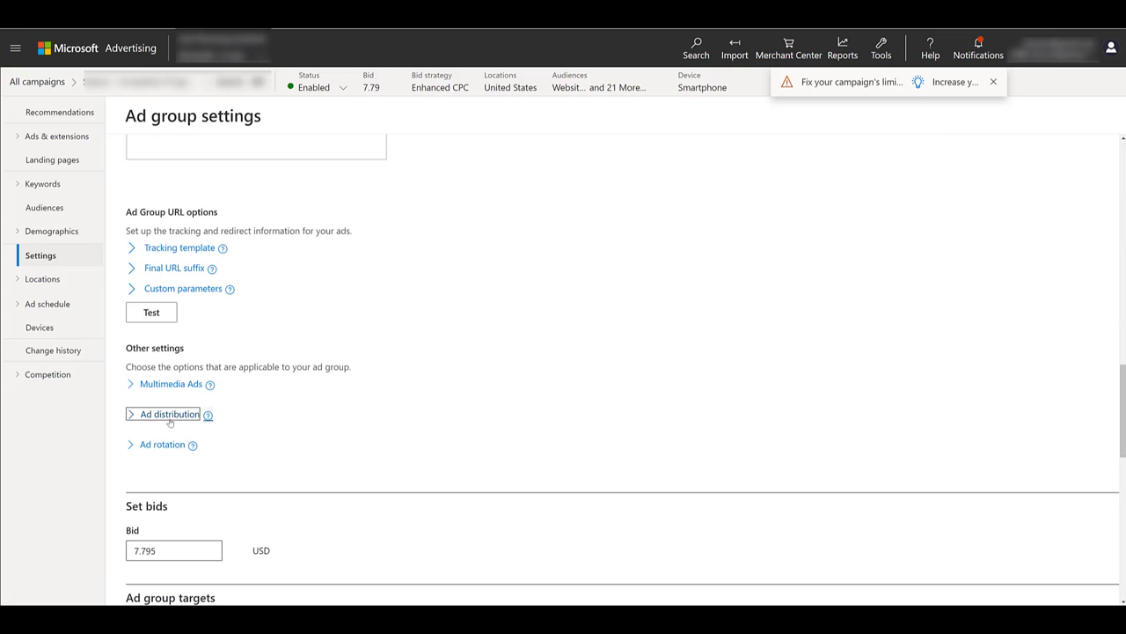
click(202, 415)
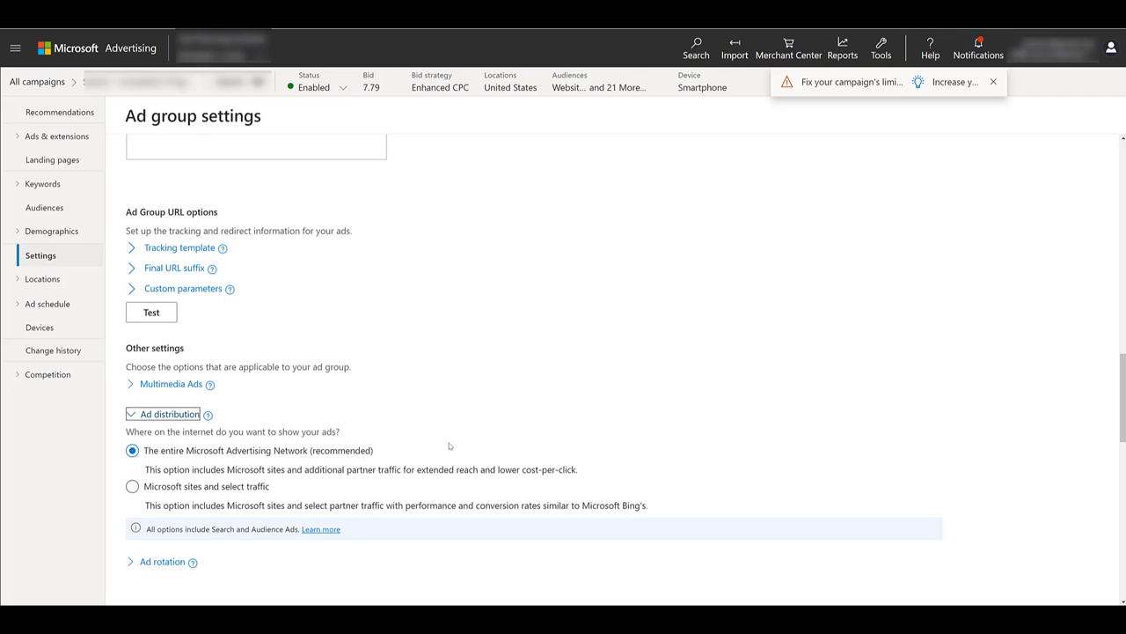
scroll(449, 452, down, 1)
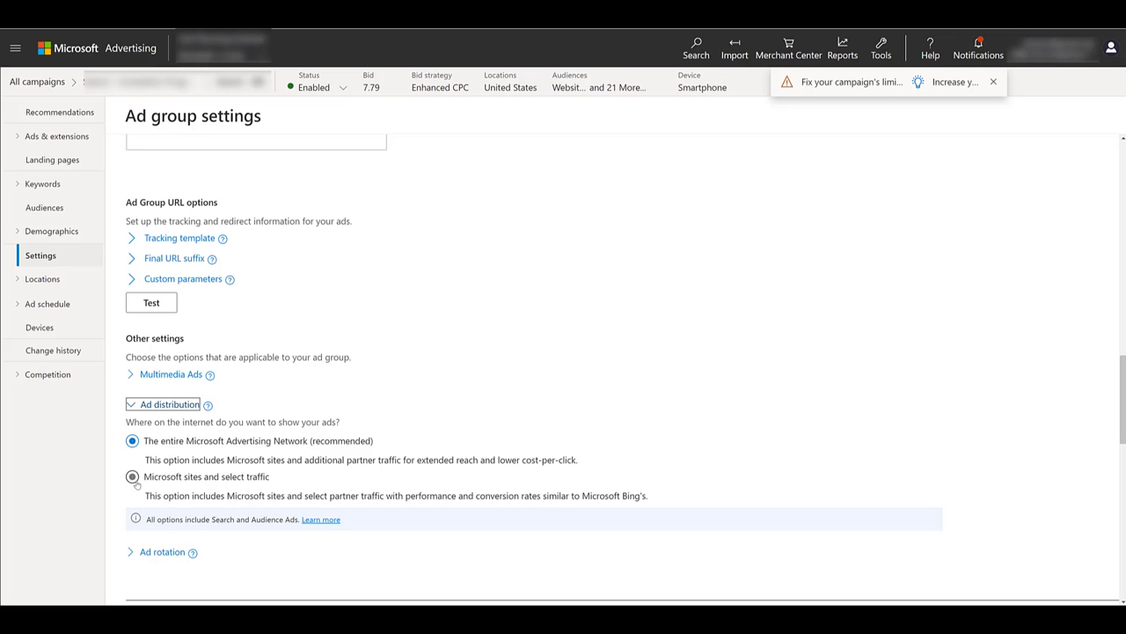
Go up to the parent campaign's settings and examine them down to the other settings and campaign targets.
click(141, 82)
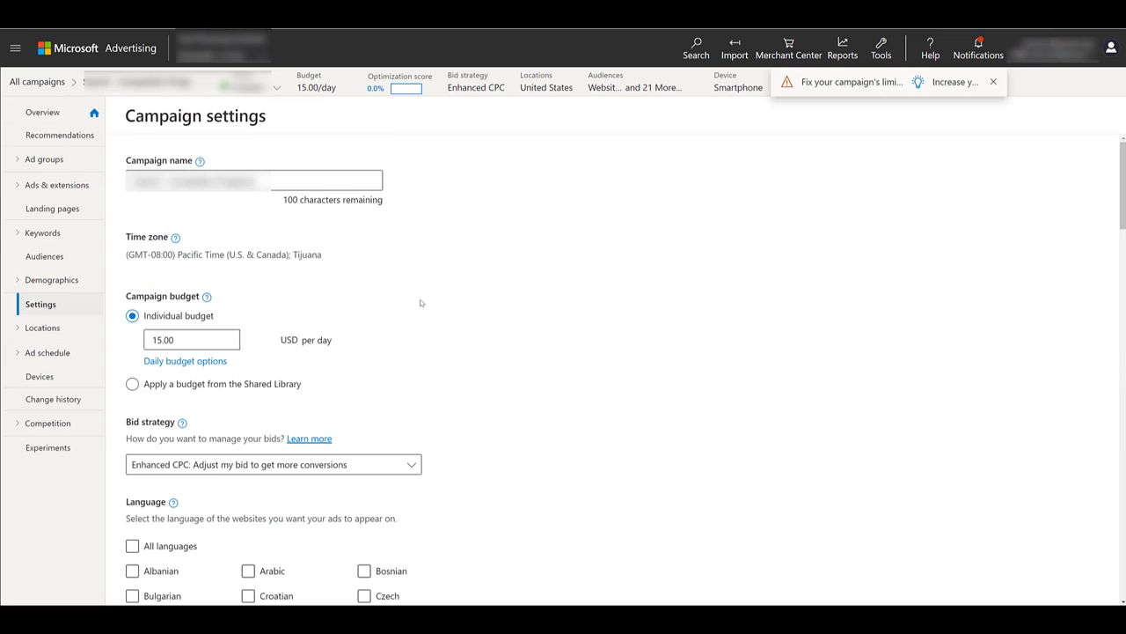
scroll(476, 309, down, 6)
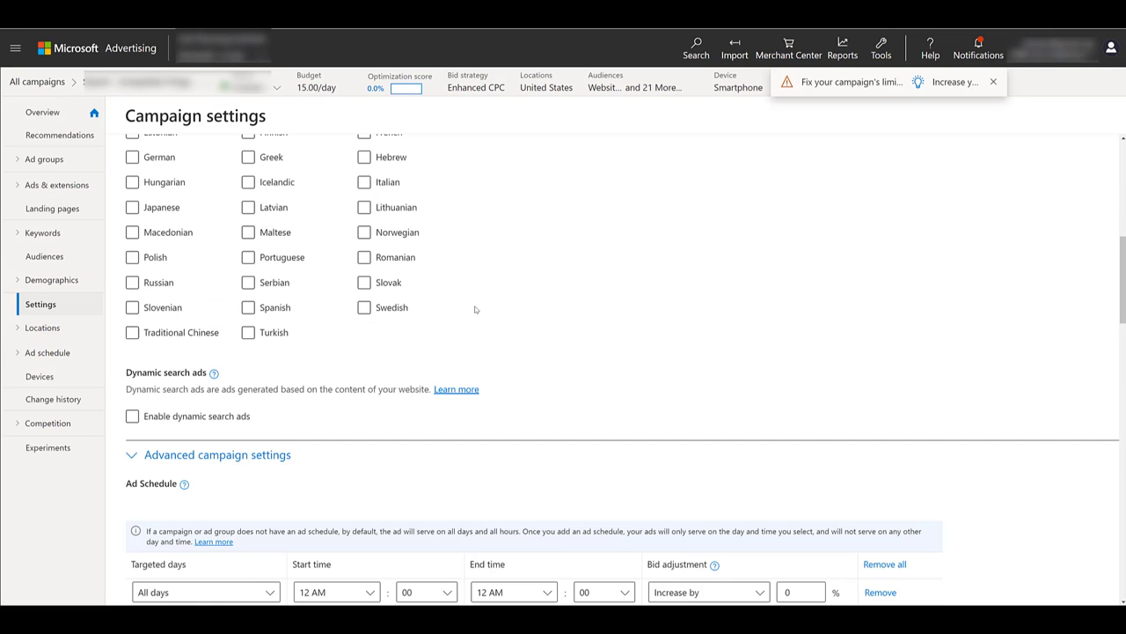
scroll(475, 309, down, 8)
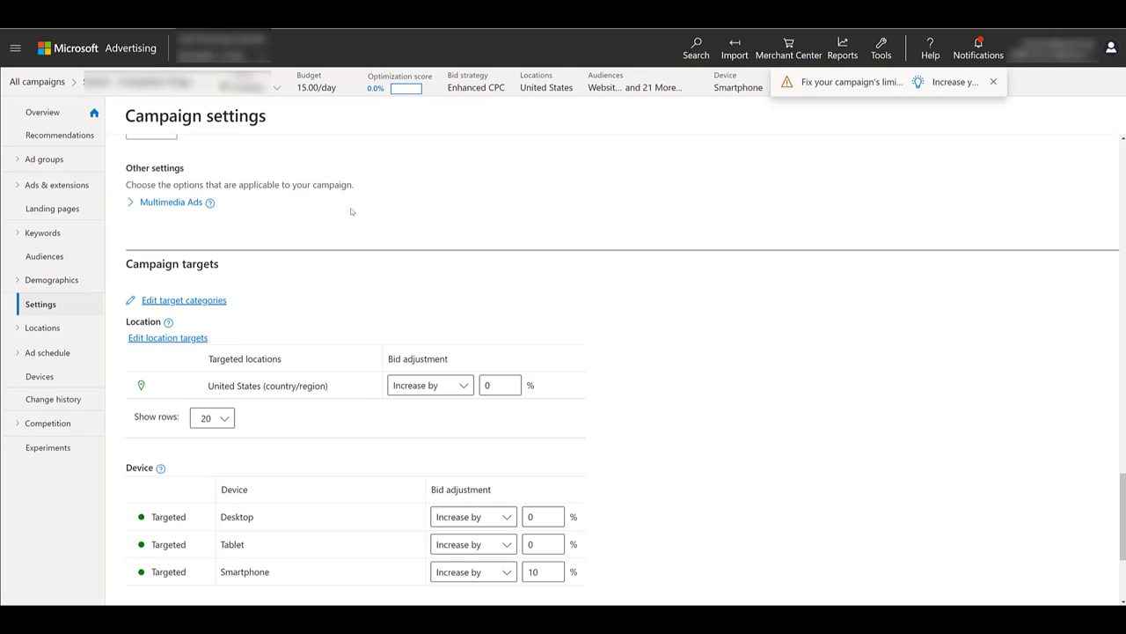
Open the default Website URL (publisher) performance report.
click(843, 59)
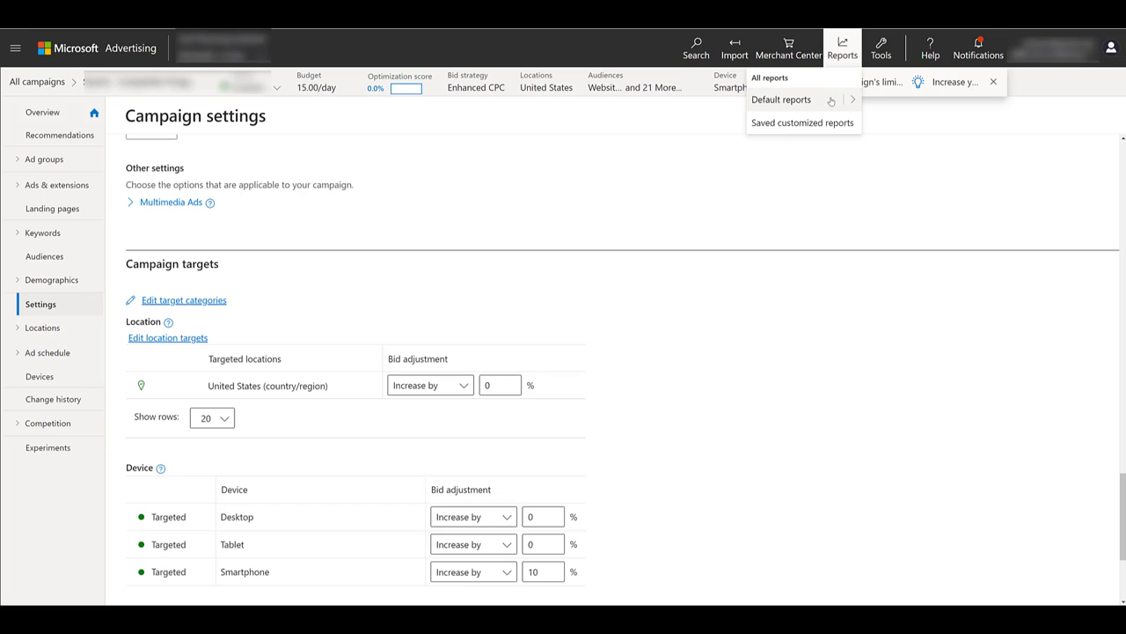
mouse_move(845, 104)
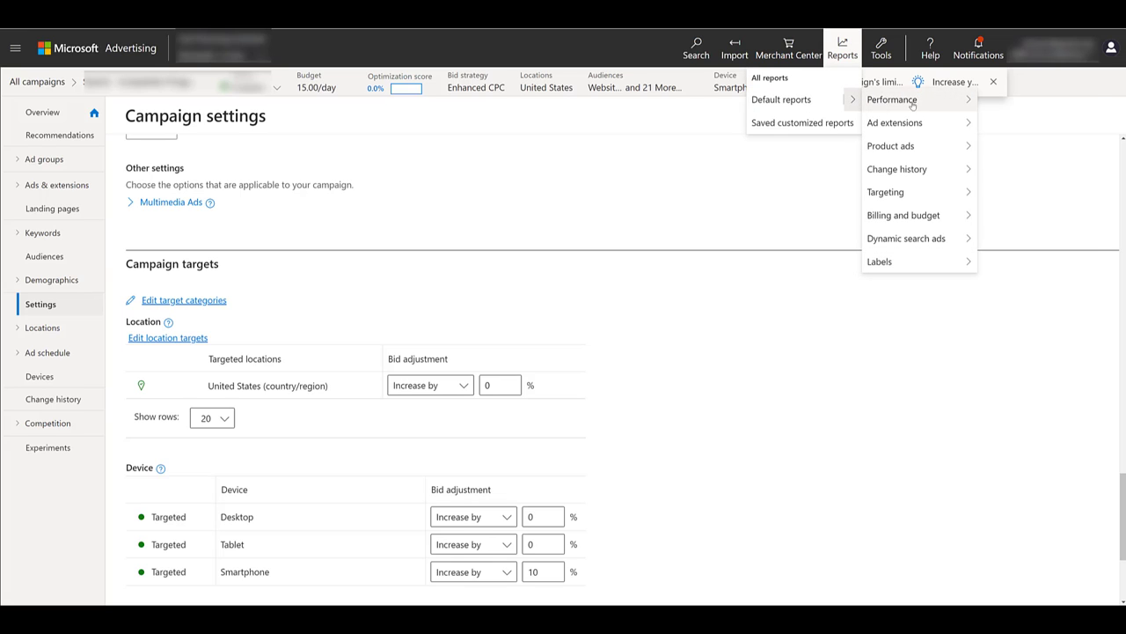
mouse_move(948, 106)
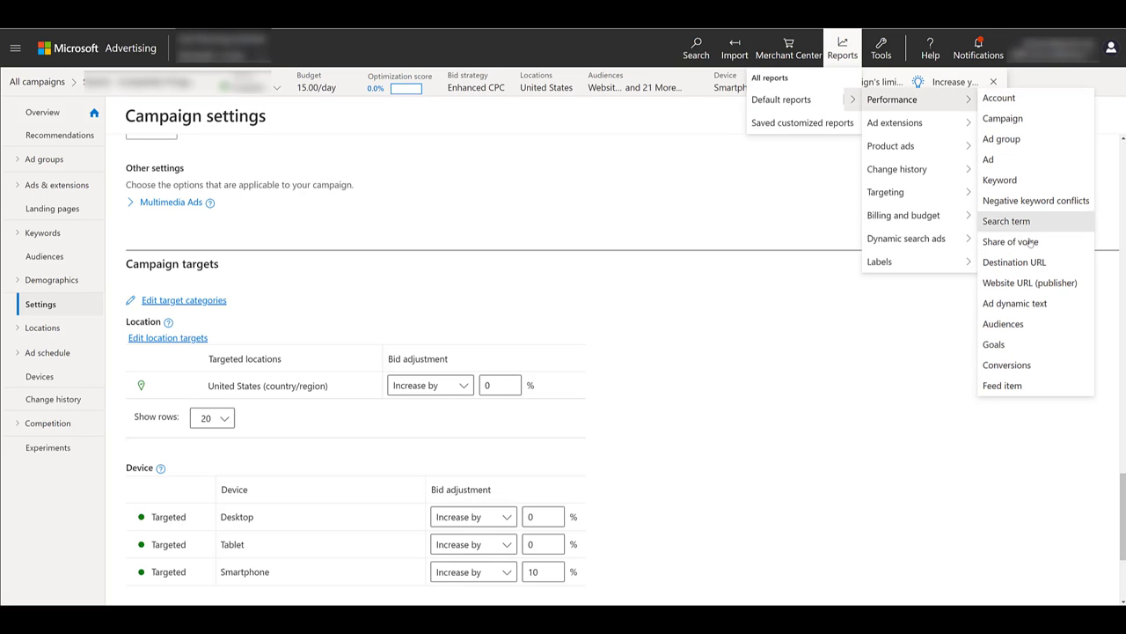
click(1029, 283)
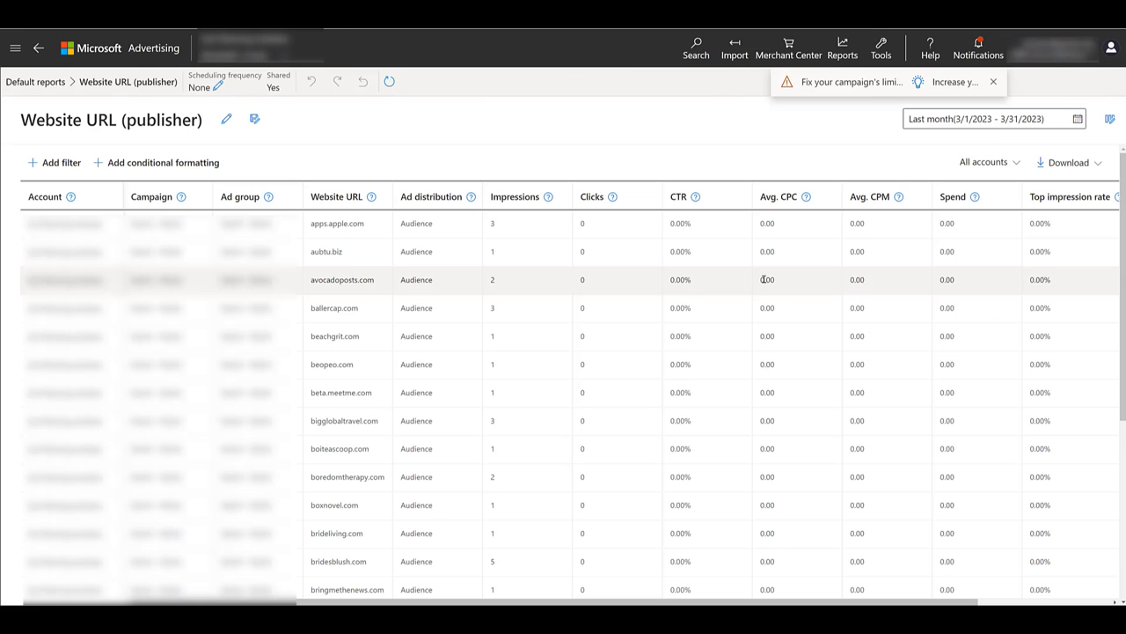
Filter the report to the Audience network and sort it by impressions in descending order.
click(61, 171)
text(net)
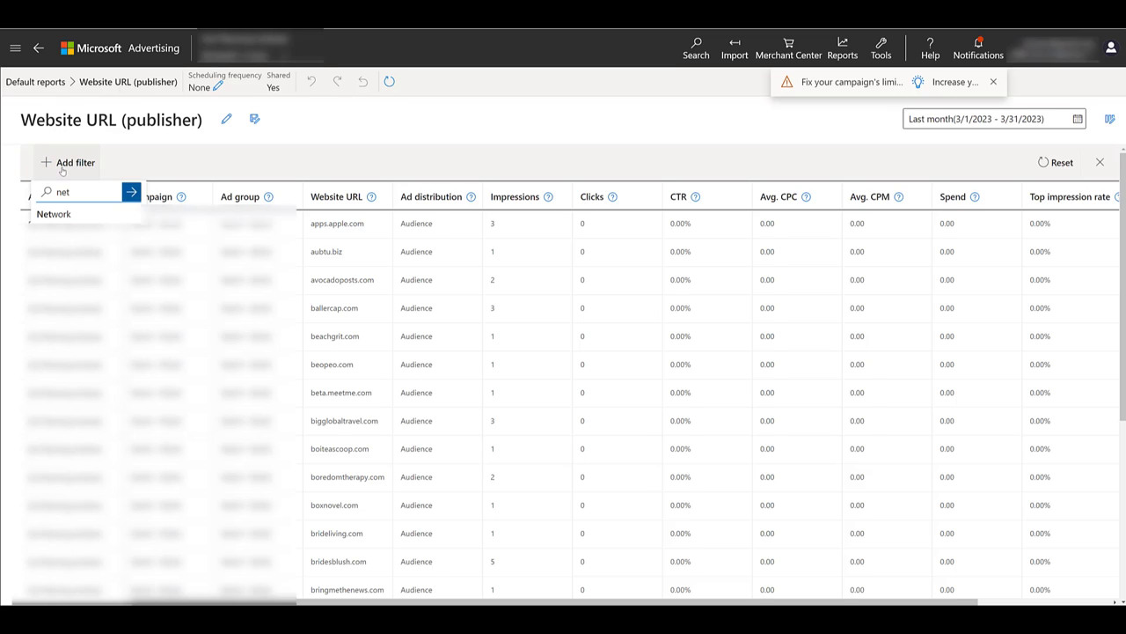
click(78, 219)
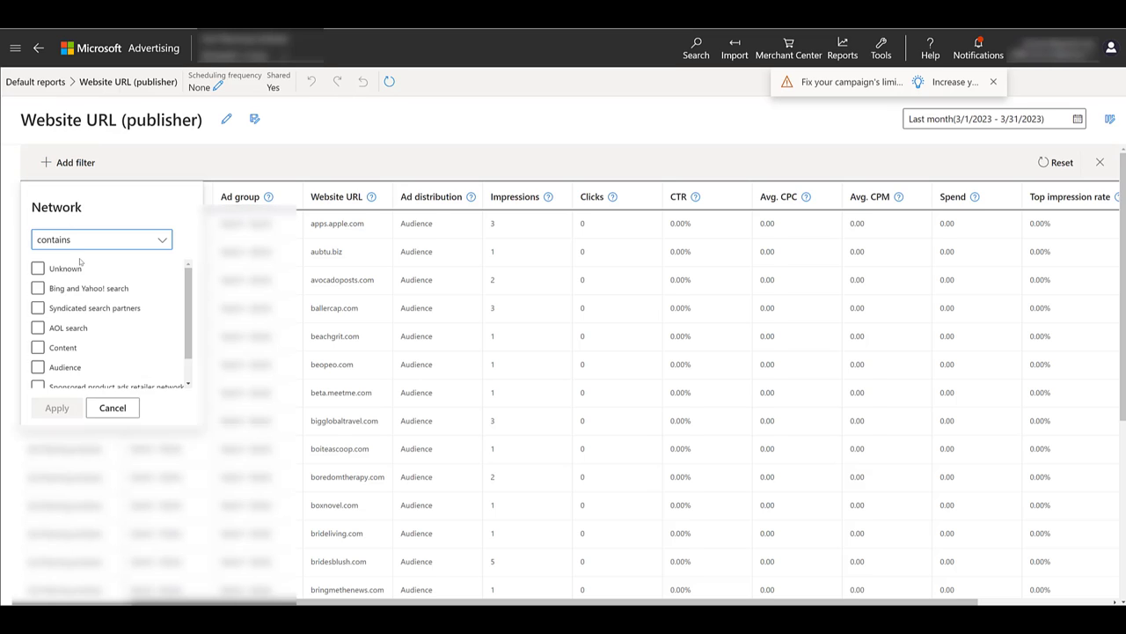
click(38, 369)
click(58, 409)
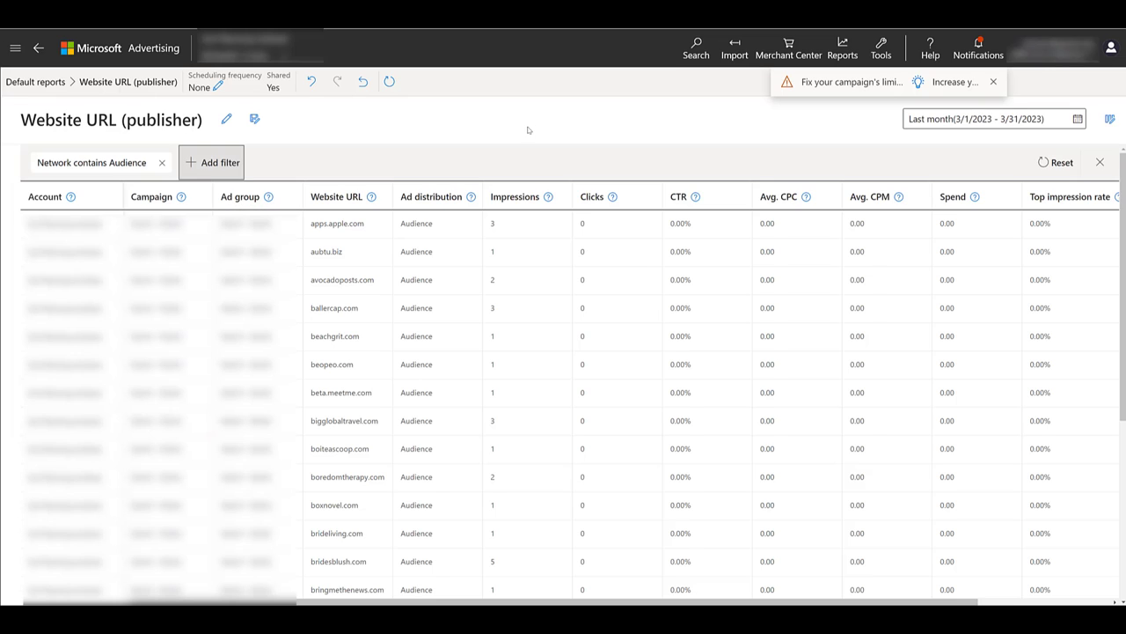
click(514, 198)
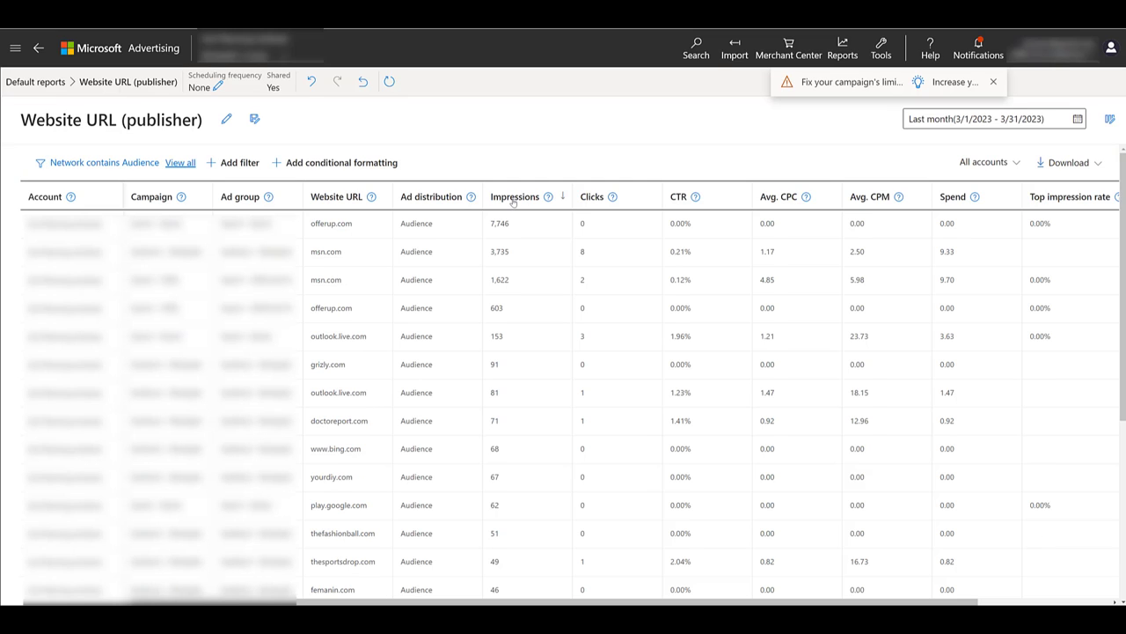
Add a filter for campaign names containing "Search" and review the publisher websites in the report.
click(240, 163)
text(ca)
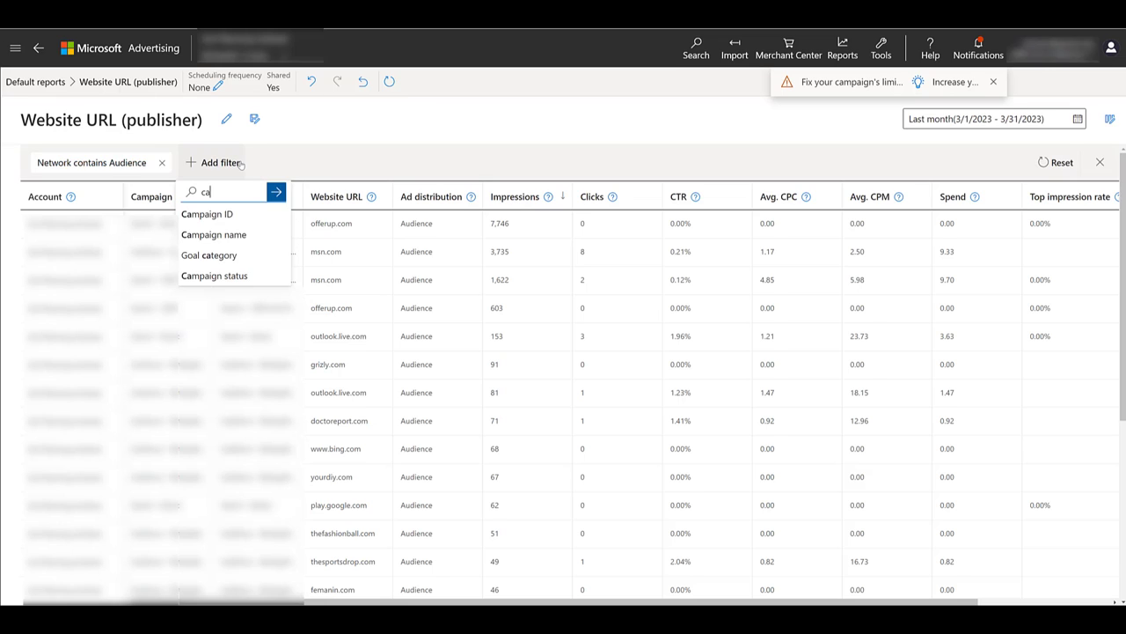
click(228, 235)
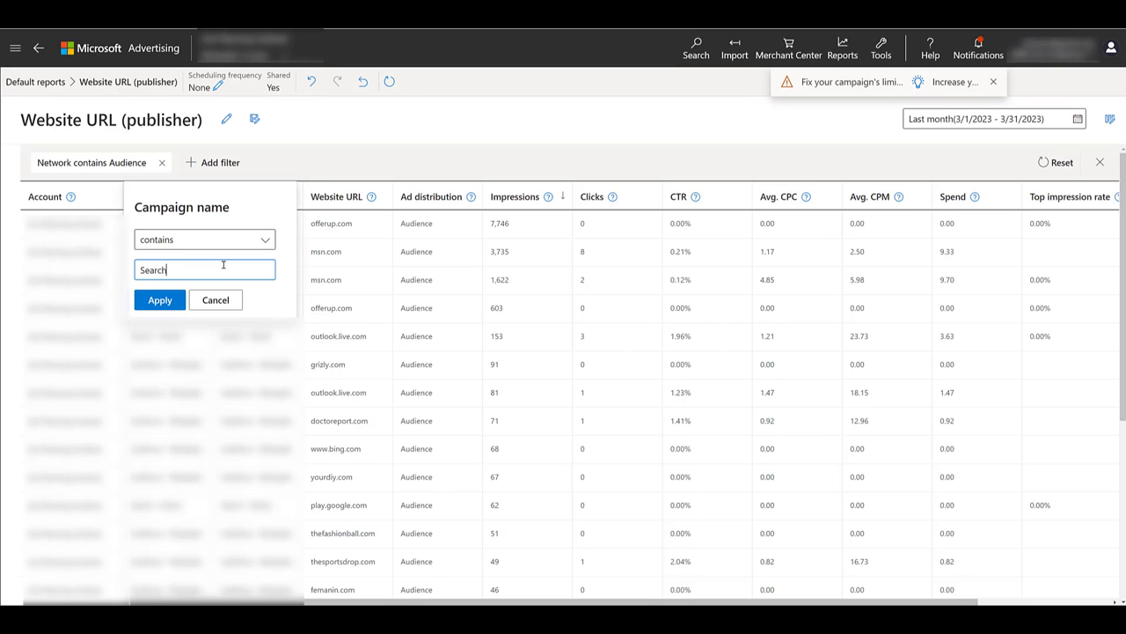
text(Search)
click(160, 300)
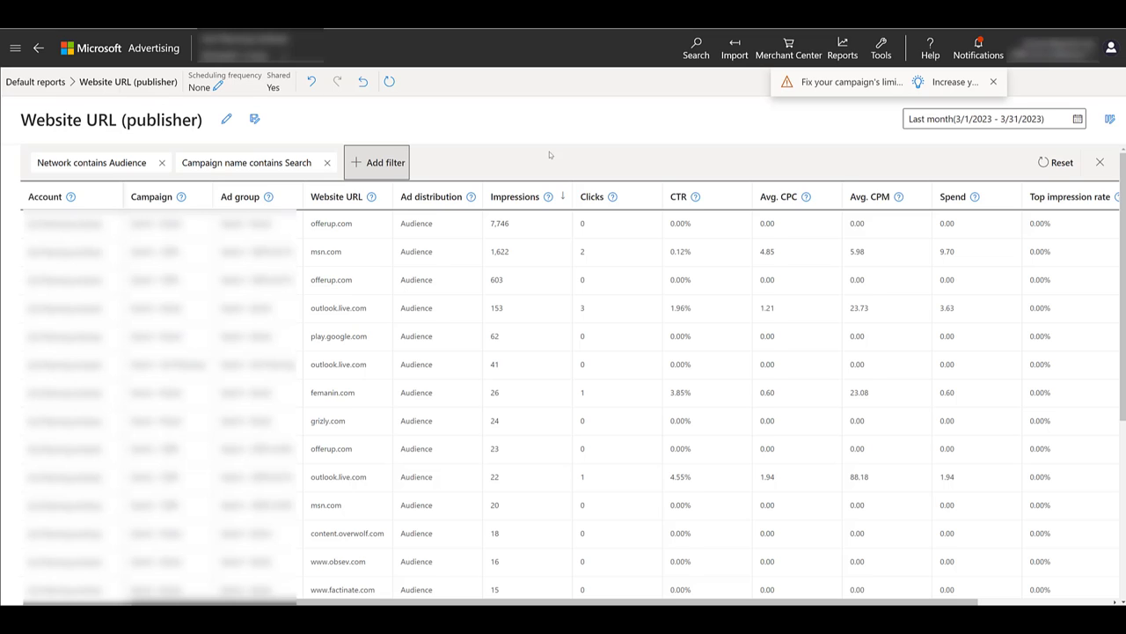
scroll(472, 287, down, 3)
scroll(471, 287, down, 2)
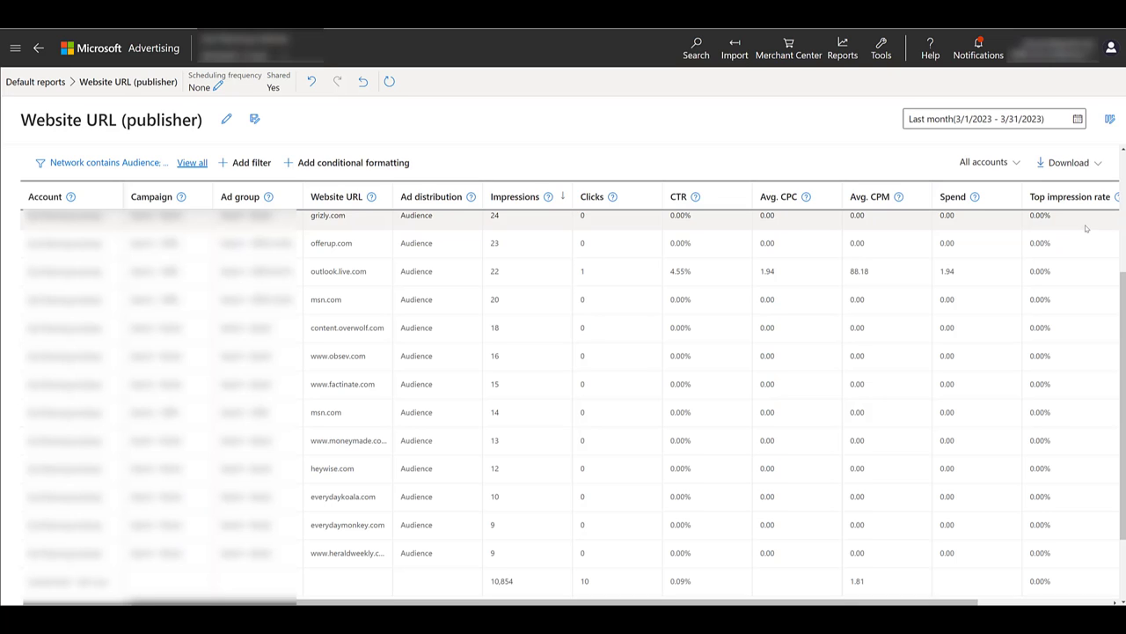
Leave the report and open the settings of the 15.00/day campaign.
click(39, 49)
click(616, 348)
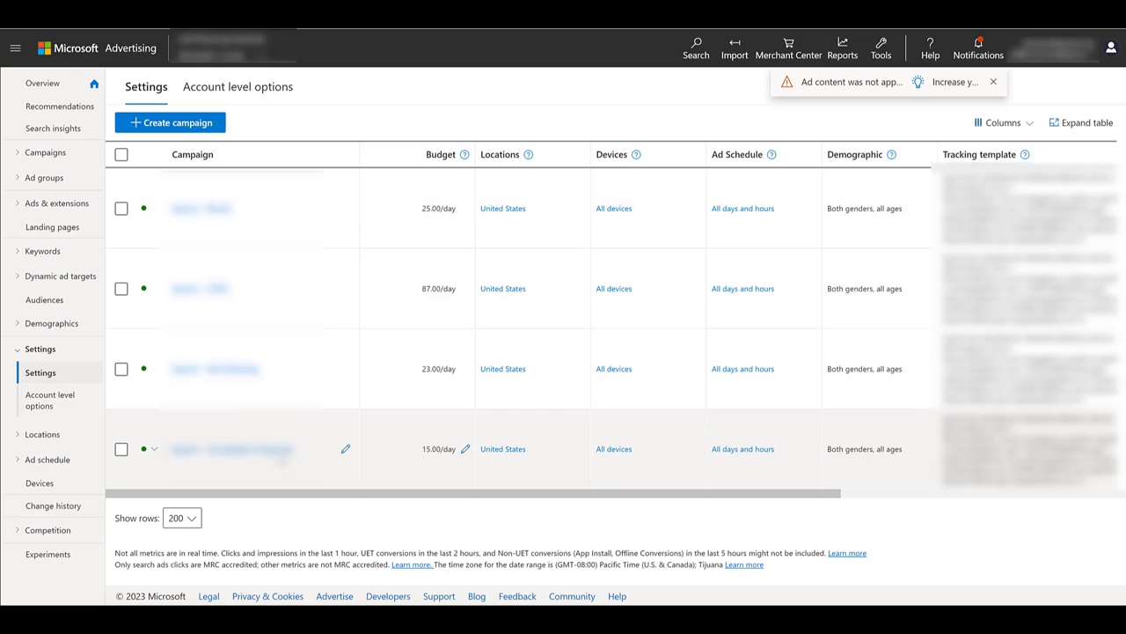
click(230, 450)
Exclude msn.com, offerup.com, outlook.live.com, play.google.com and femanin.com at the campaign level, one website per line, and save the settings.
scroll(391, 309, down, 5)
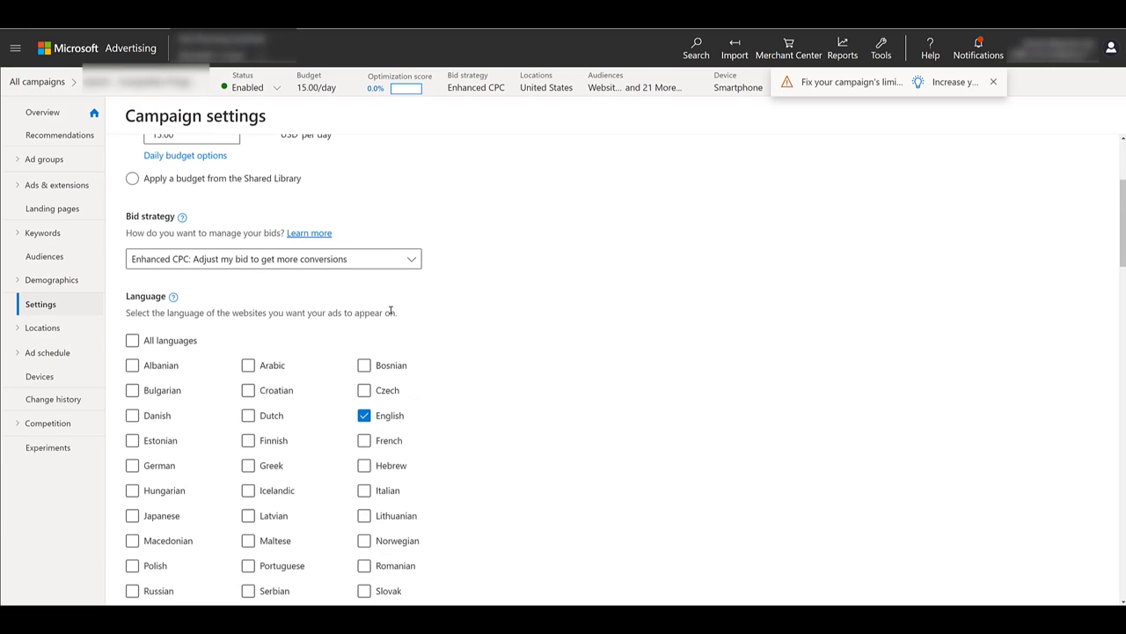
scroll(391, 309, down, 4)
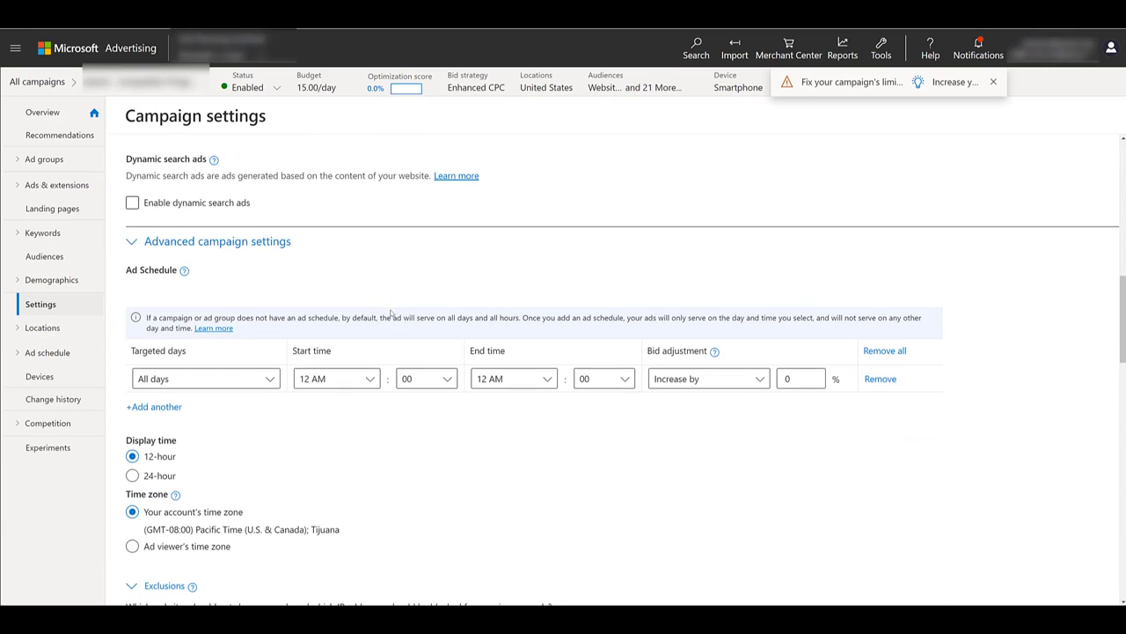
scroll(390, 310, down, 5)
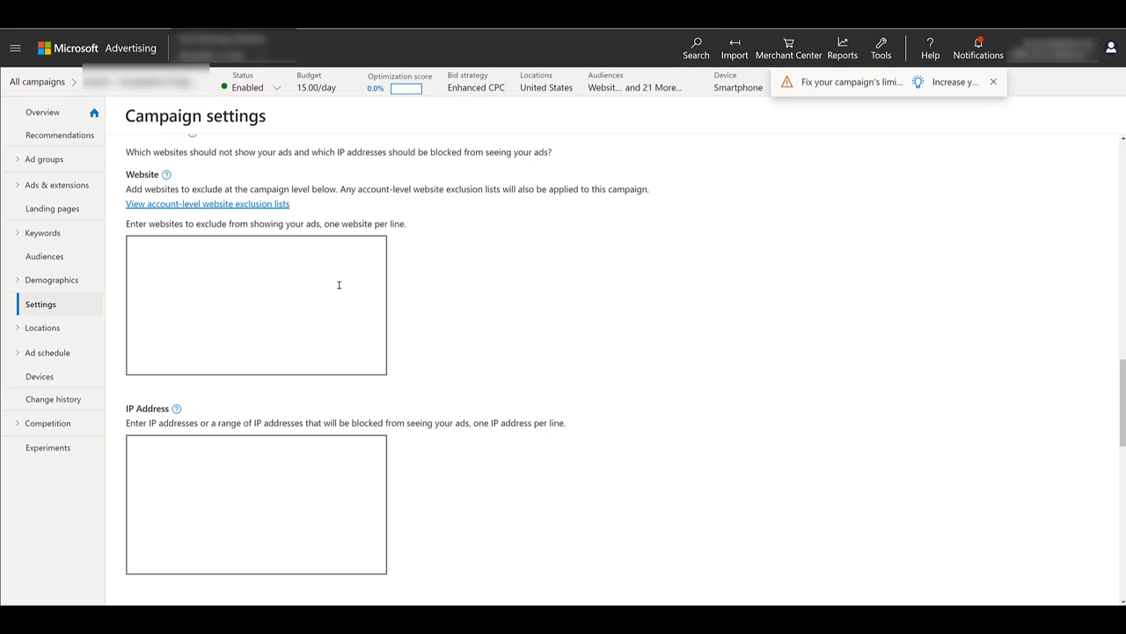
text(msn.com offerup.com outlook.live.com play.google.com femanin.com)
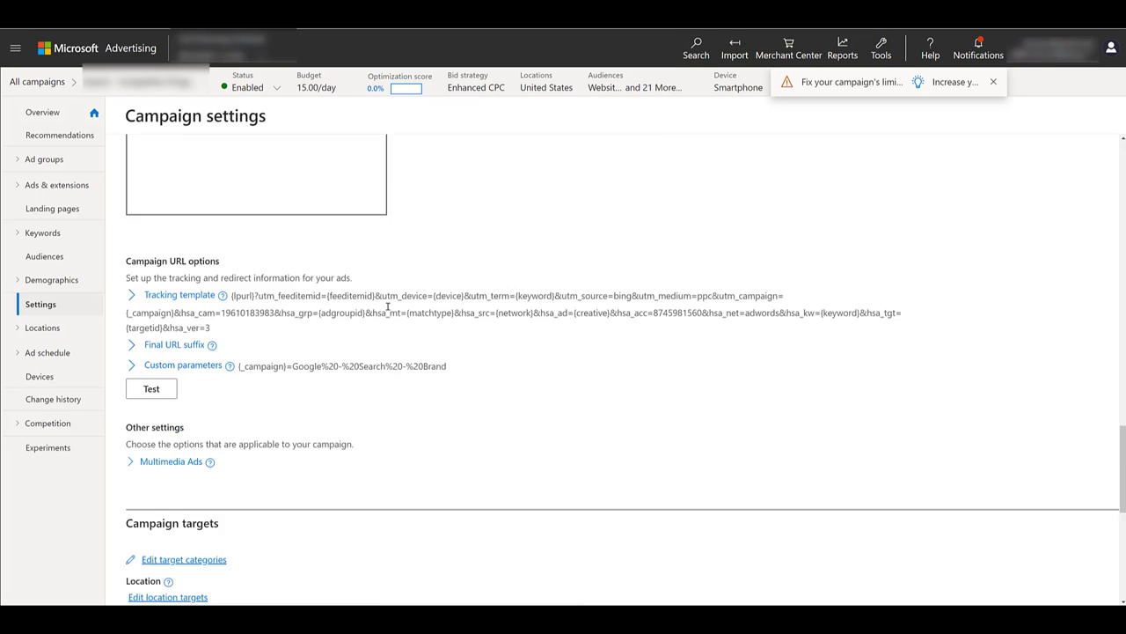
scroll(388, 307, down, 5)
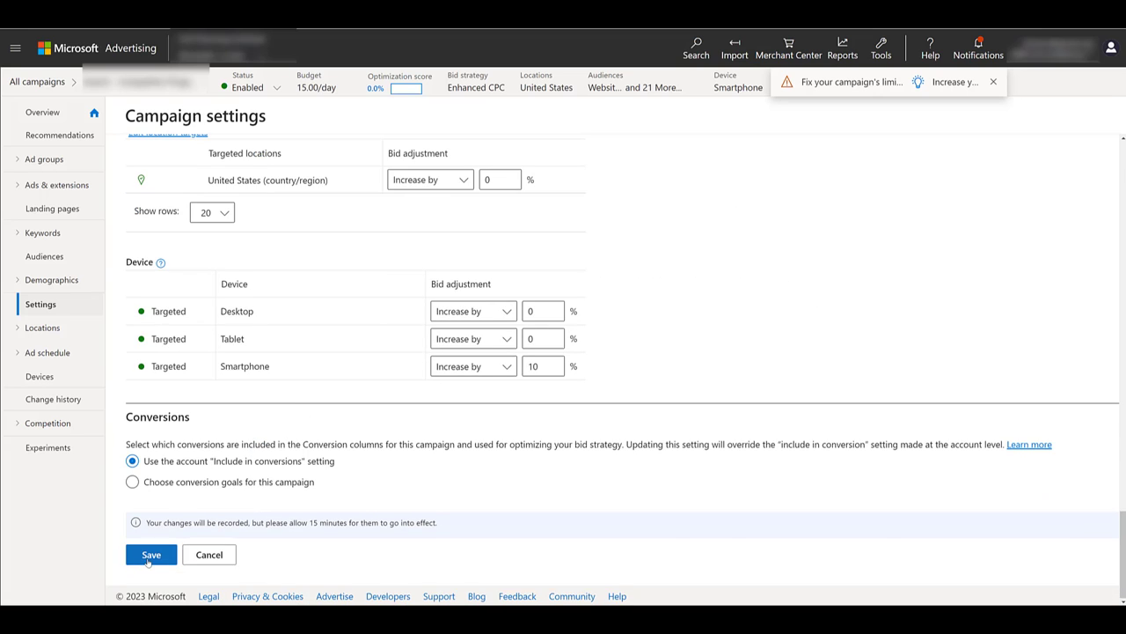
click(150, 556)
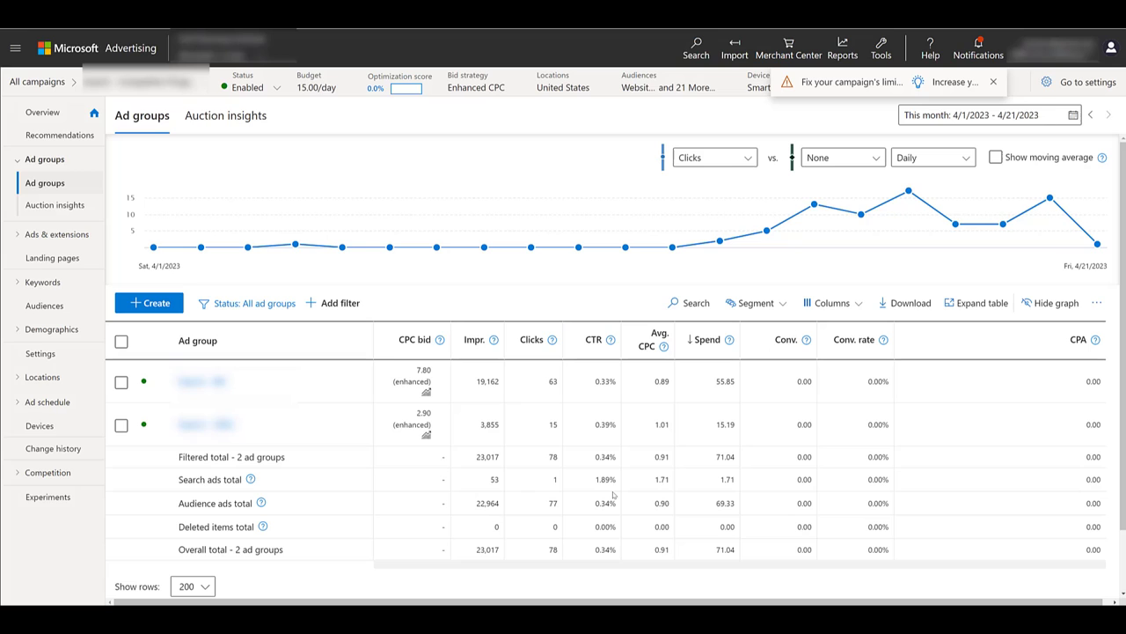
Open the account's website exclusion lists from the shared library.
click(881, 48)
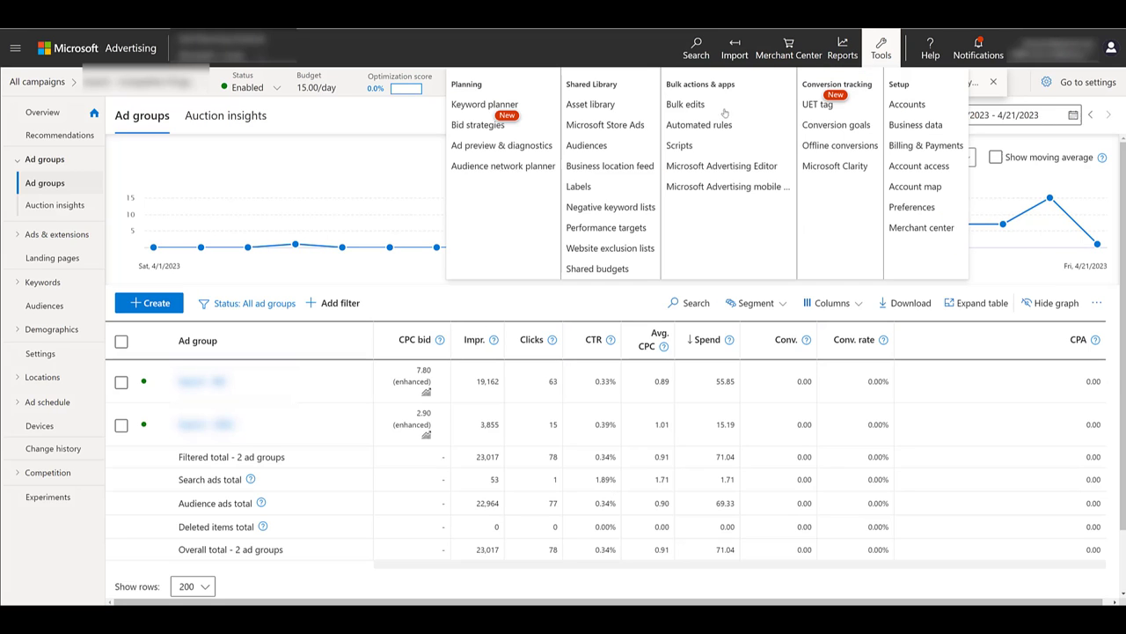
click(631, 254)
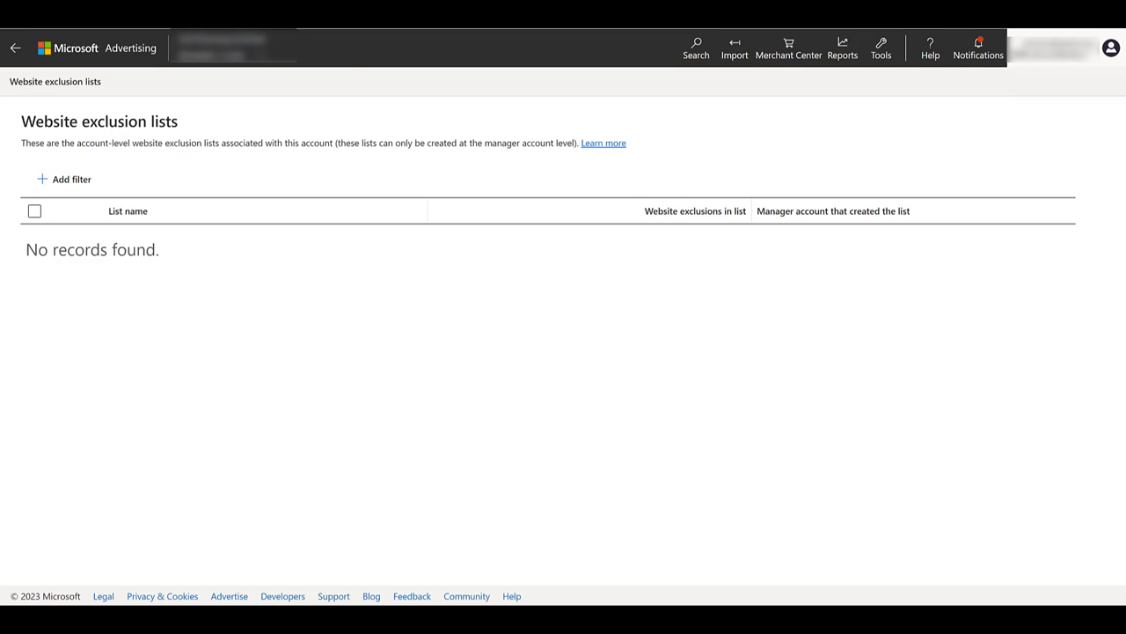
Switch to Microsoft Advertising Editor and open the website exclusions of the selected search campaign with the 15.00 daily budget.
key(alt+Tab)
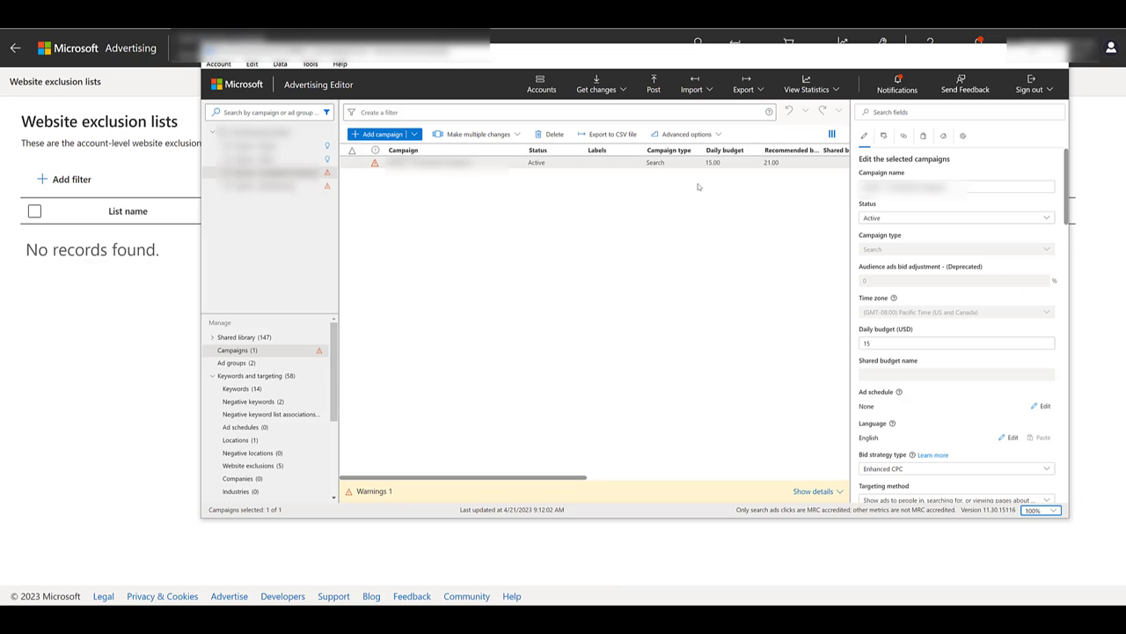
click(719, 138)
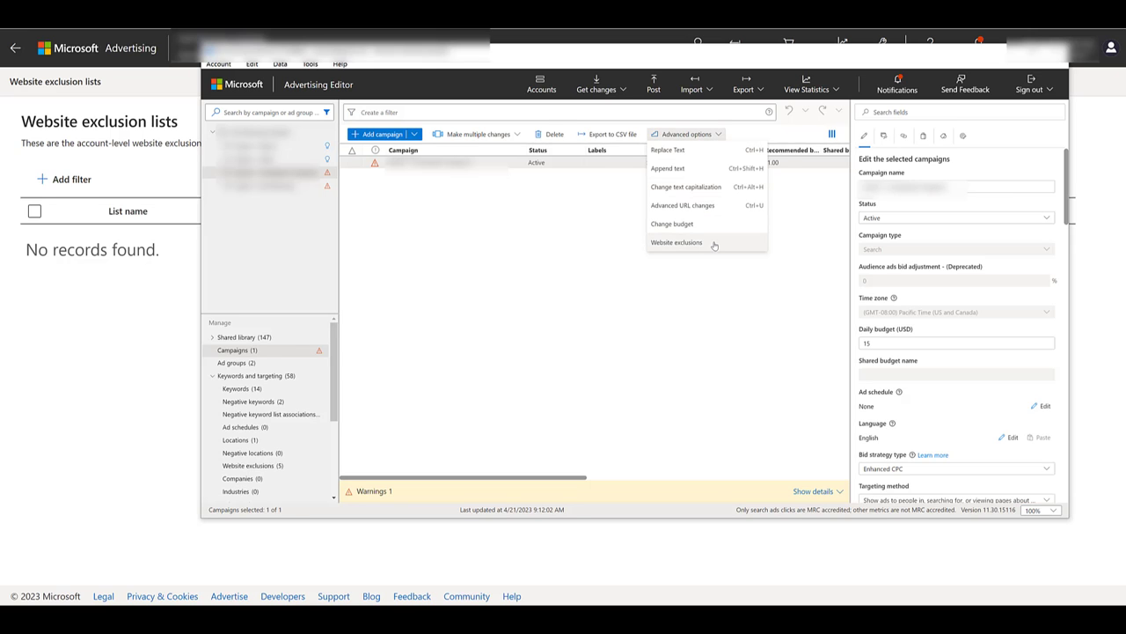
click(714, 243)
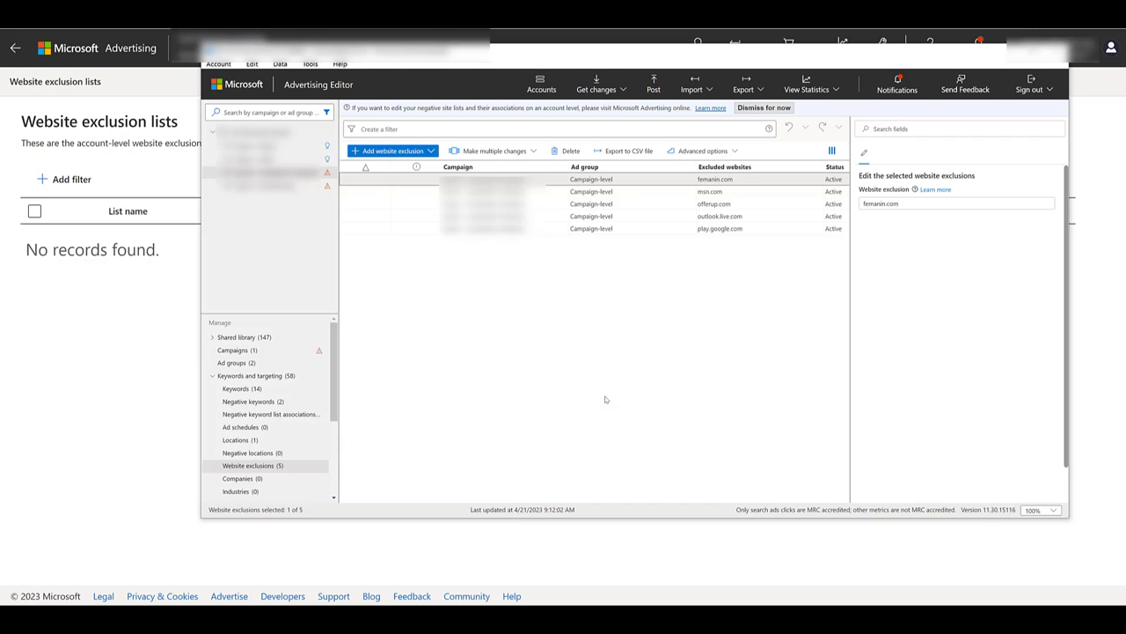
Copy all of the campaign's website exclusions and paste them into the three other campaigns as campaign-level website exclusions.
key(ctrl+a)
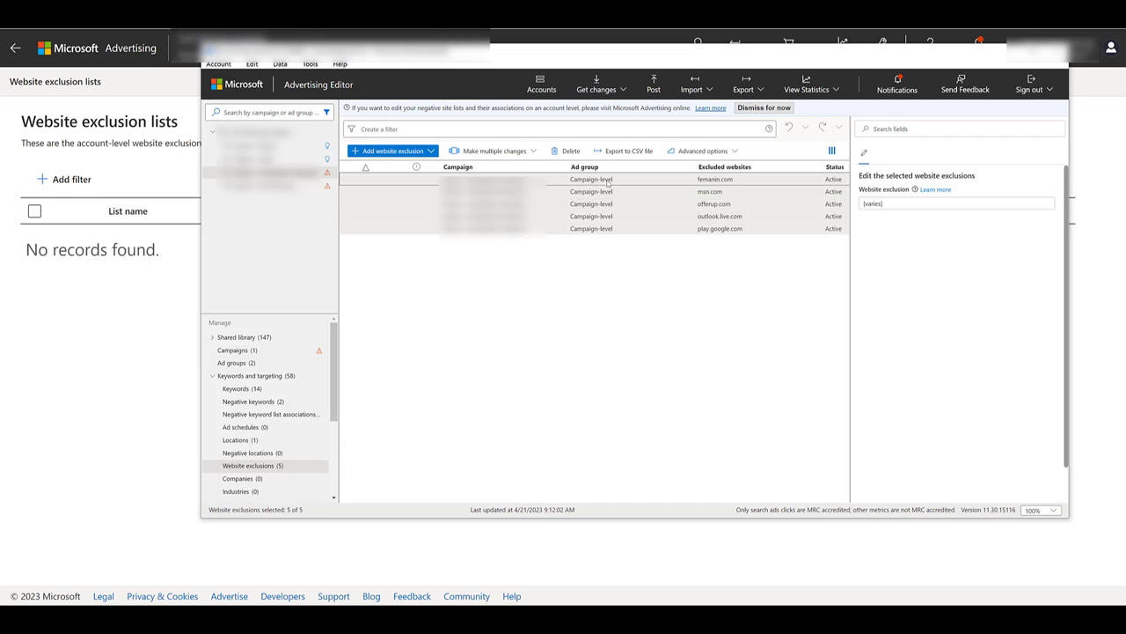
right_click(604, 206)
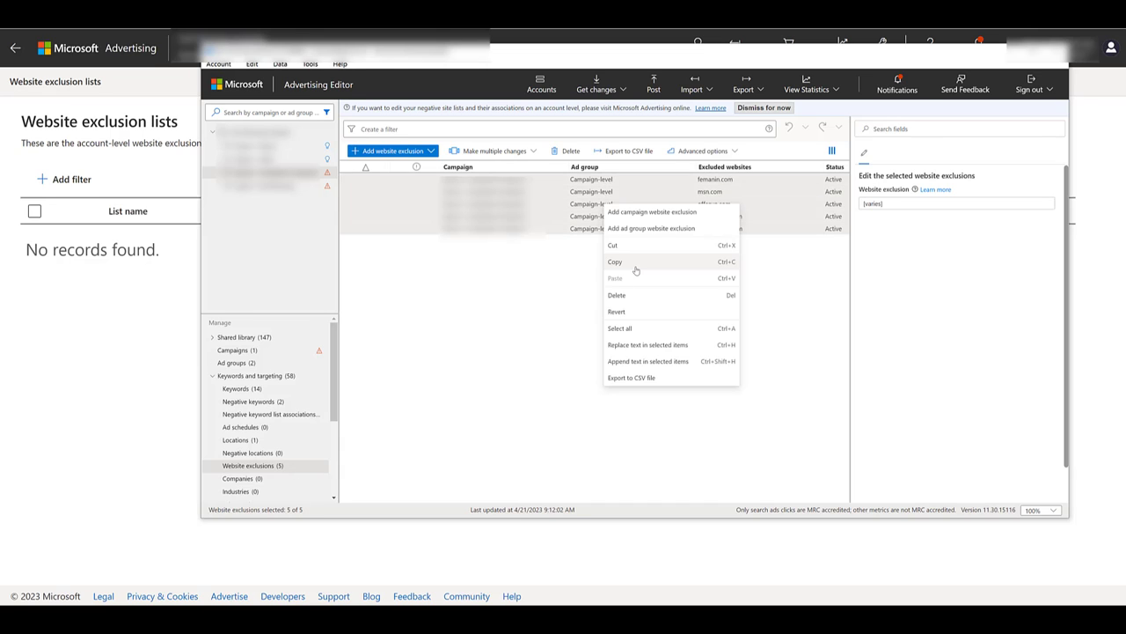
click(651, 280)
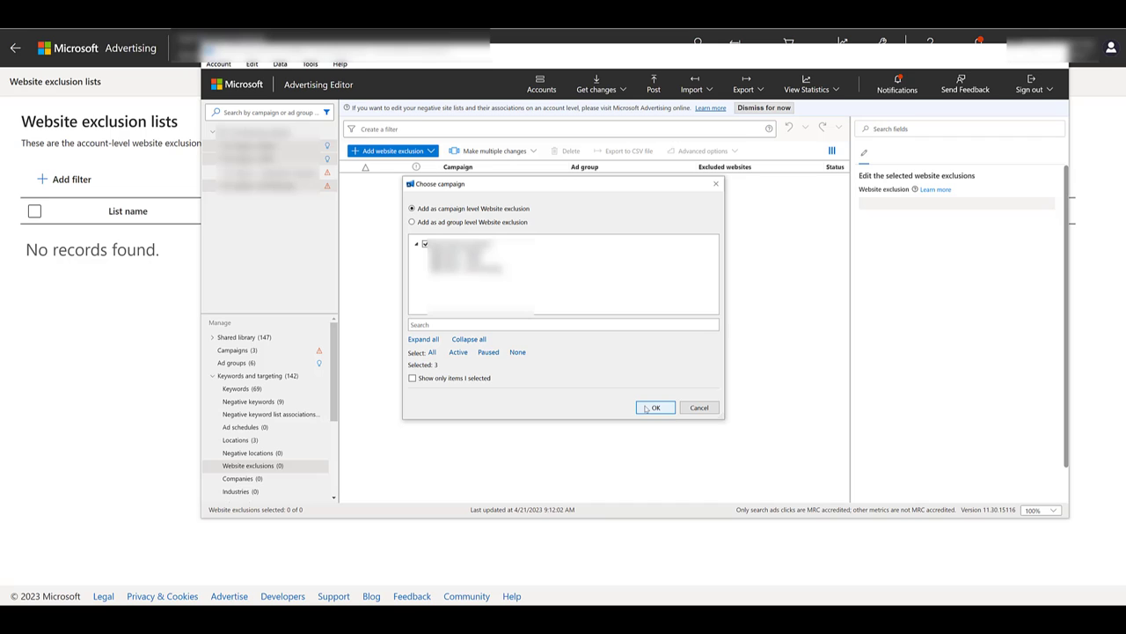
click(651, 408)
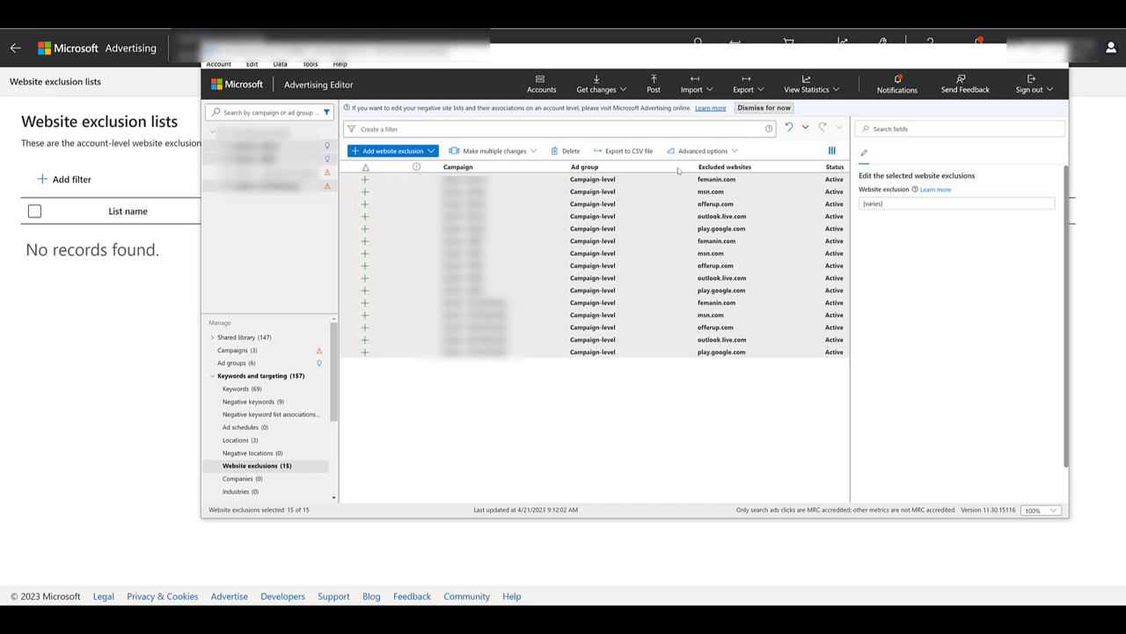
Post the new website exclusions for the three selected campaigns to Microsoft Advertising and dismiss the posting summary.
click(655, 84)
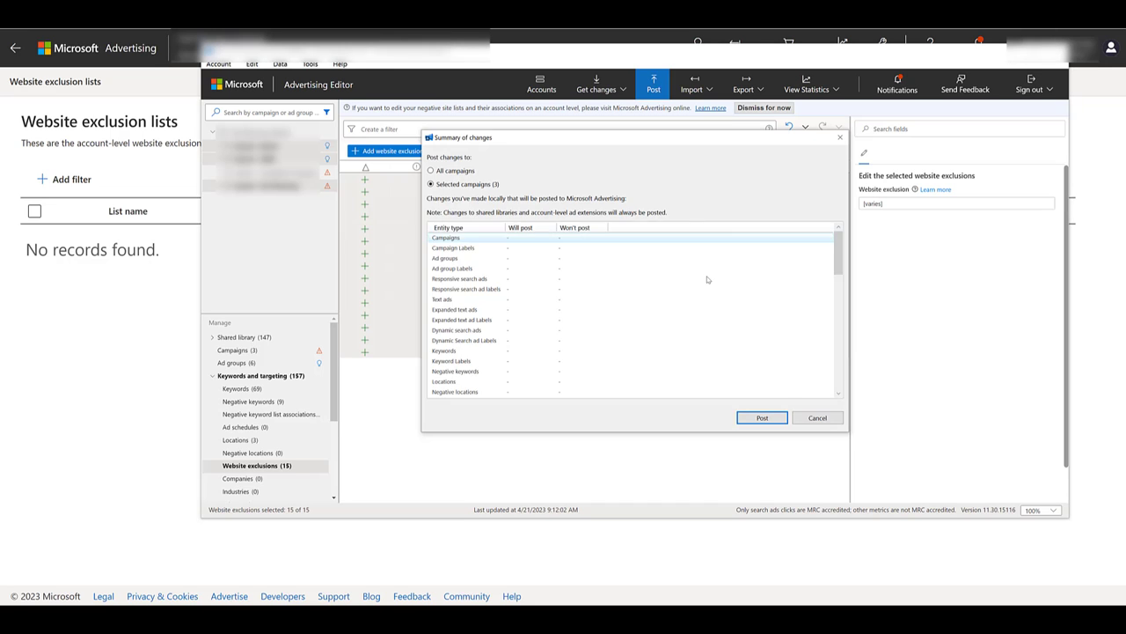
click(760, 419)
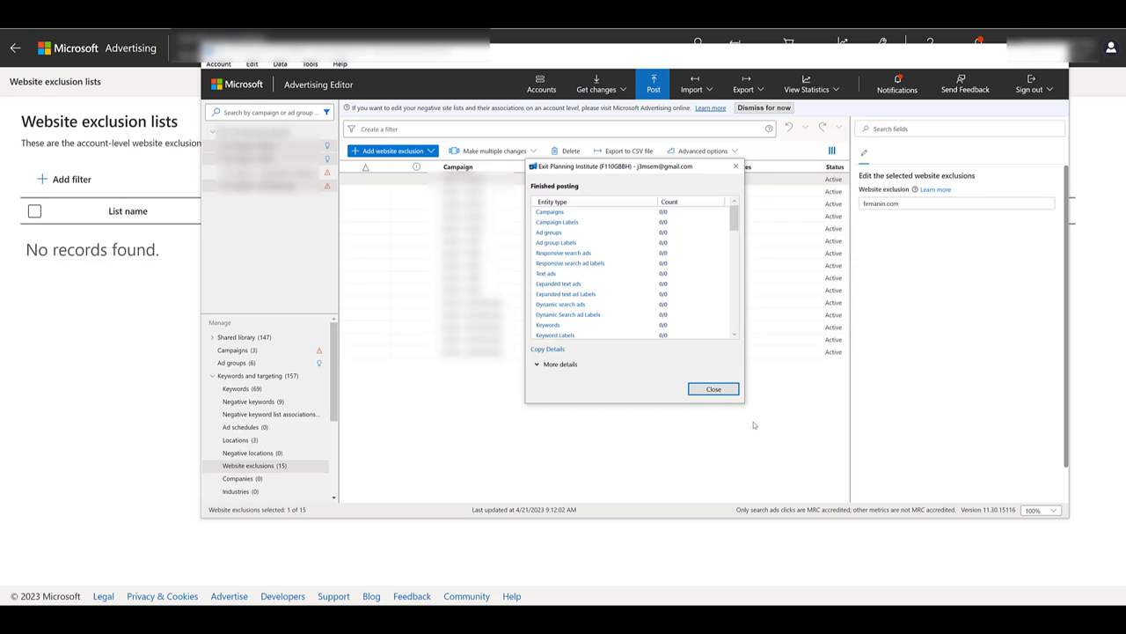
click(725, 392)
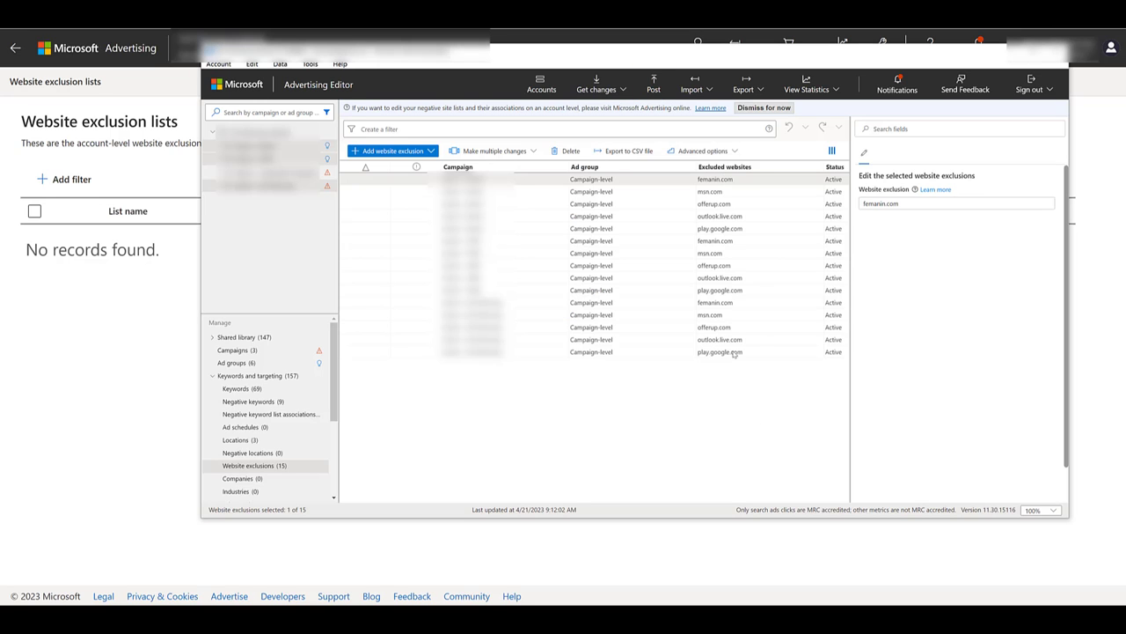